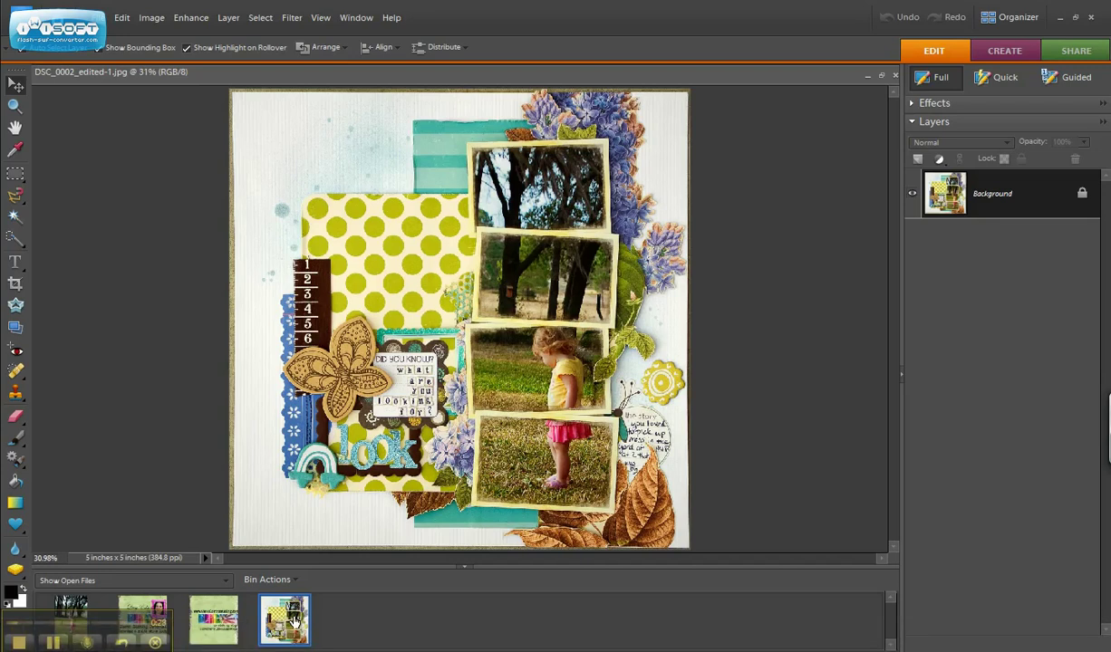
left_click(63, 609)
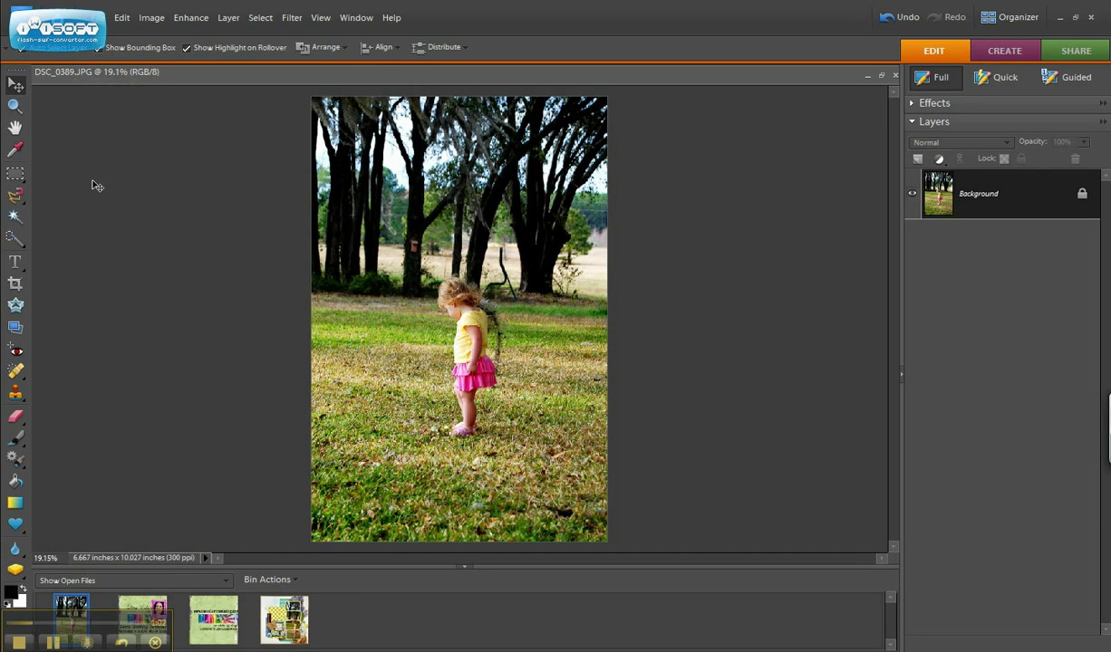
Create Untitled-1 from the U.S. Paper Letter preset: 8.5 x 11 in, 300 ppi, white background
left_click(96, 19)
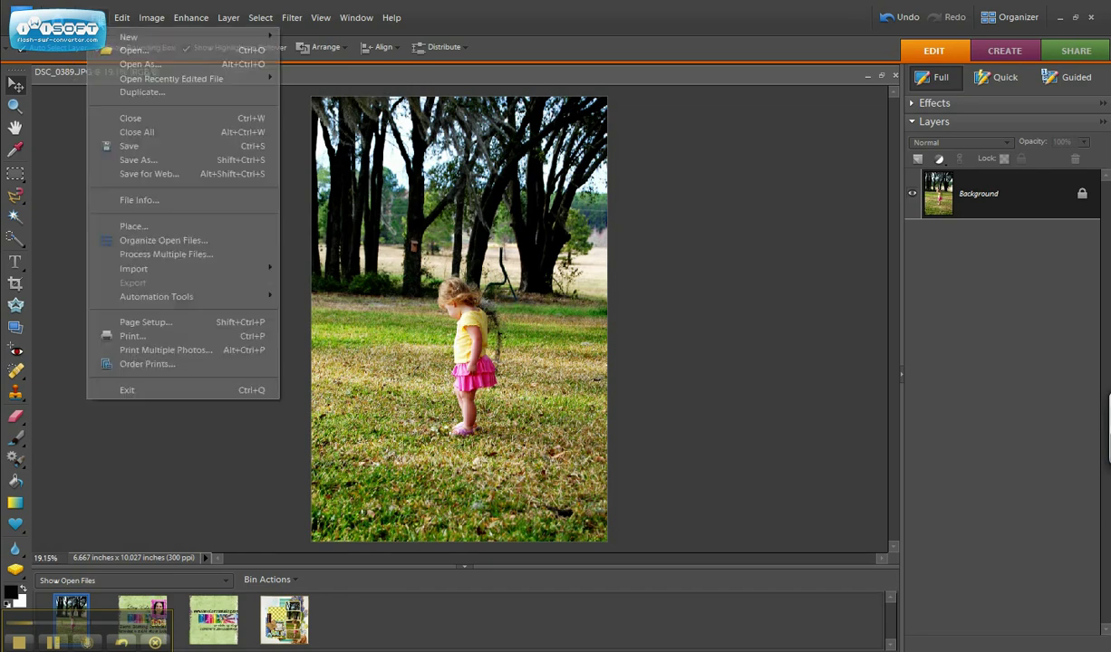
mouse_move(170, 36)
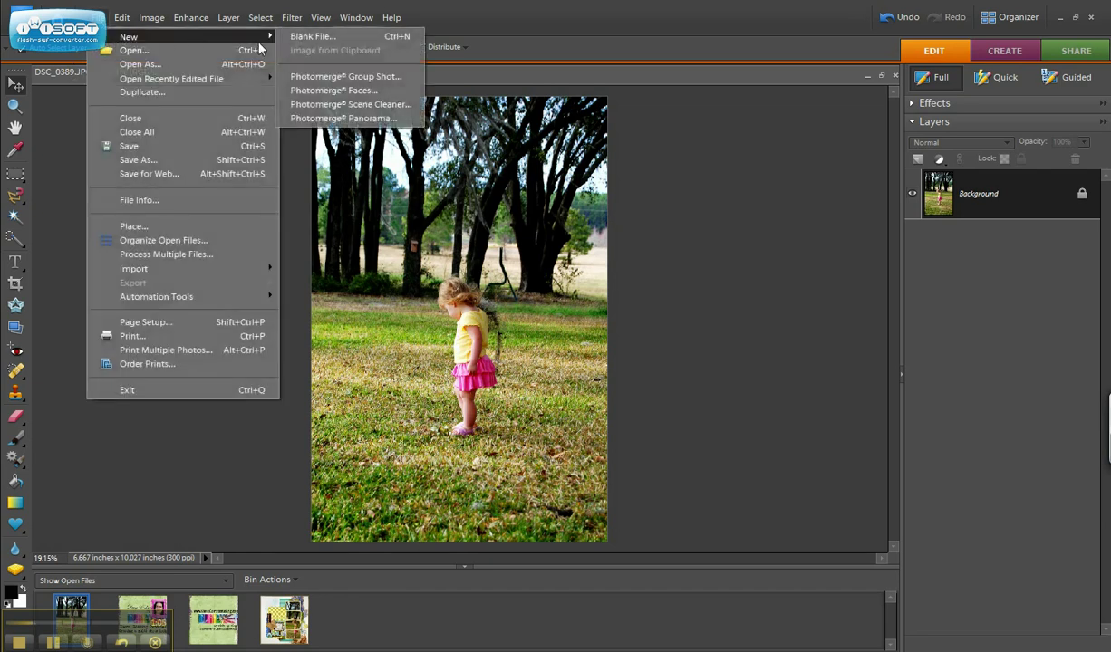
left_click(314, 36)
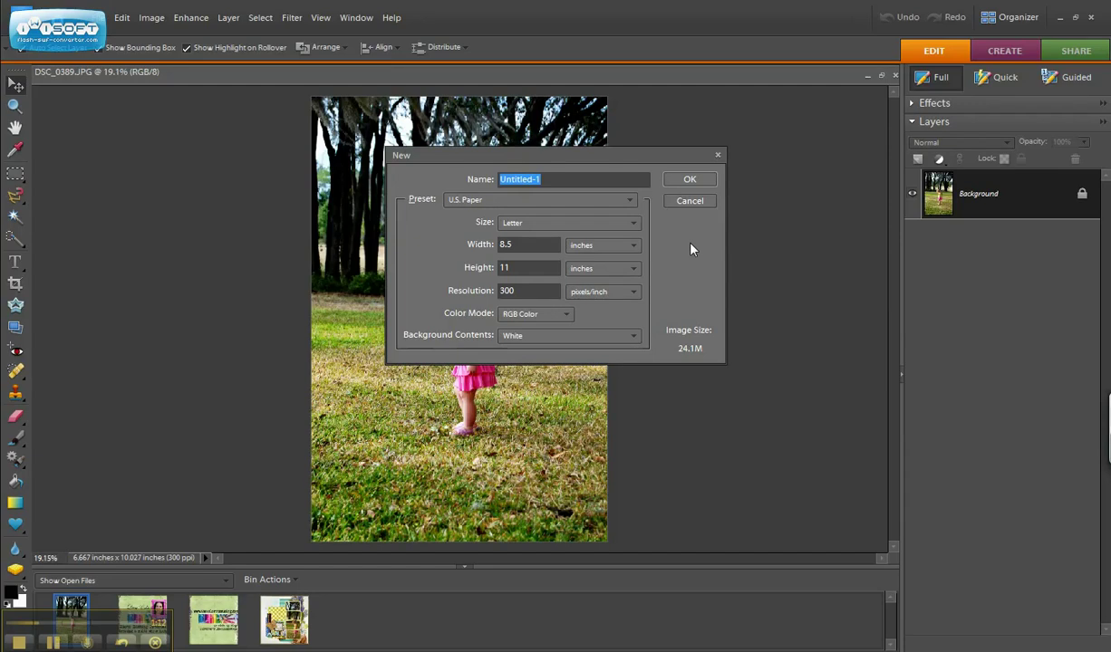
left_click(691, 180)
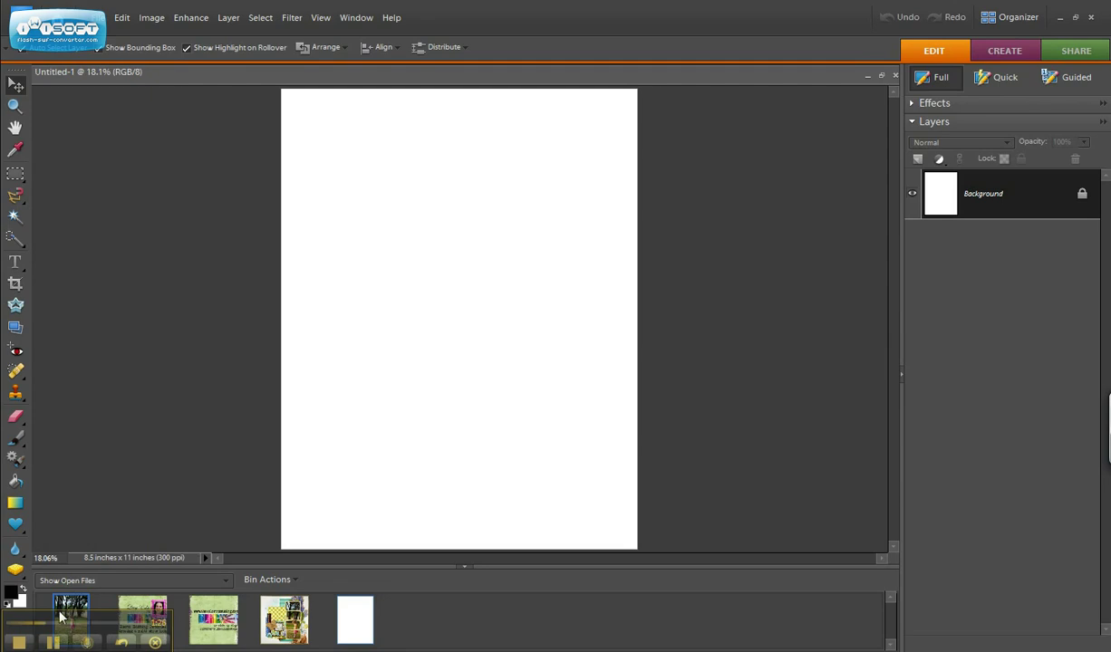
Place the DSC_0389 girl photo on the page and scale it to cover most of it
left_click_drag(63, 607, 444, 355)
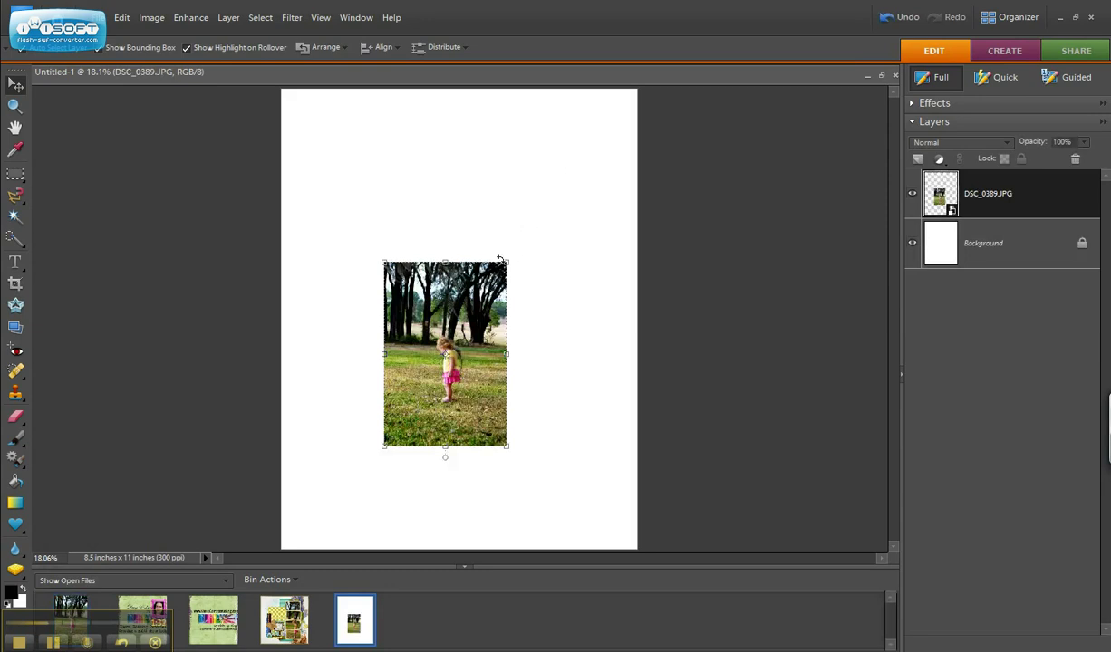
left_click_drag(506, 262, 634, 90)
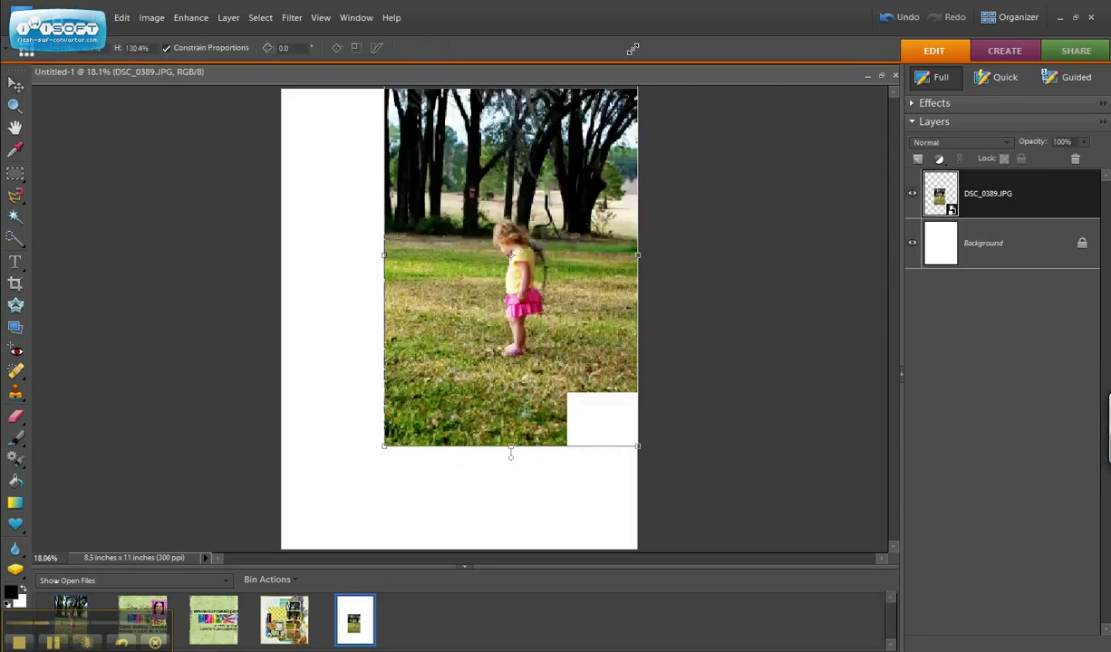
left_click_drag(587, 160, 559, 200)
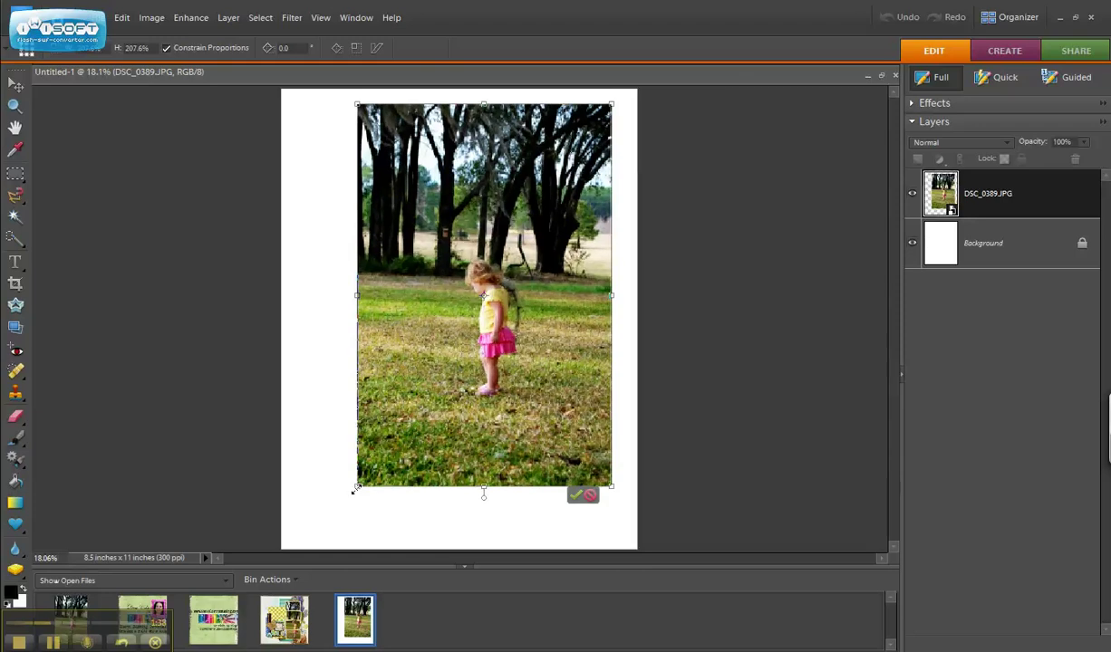
left_click_drag(353, 488, 331, 536)
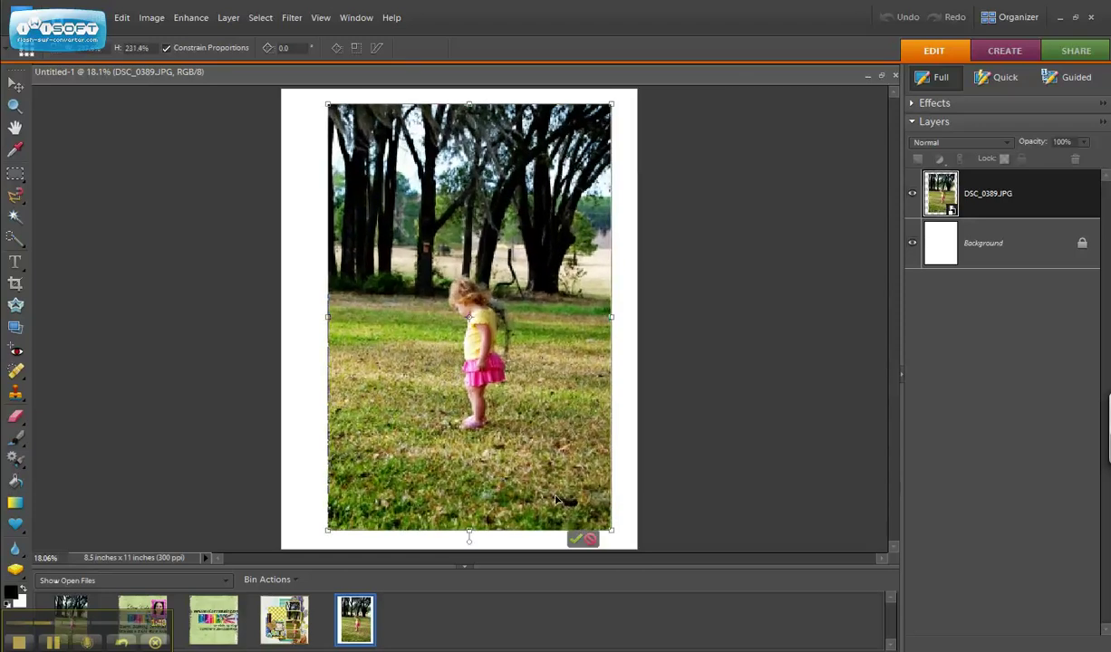
left_click(576, 541)
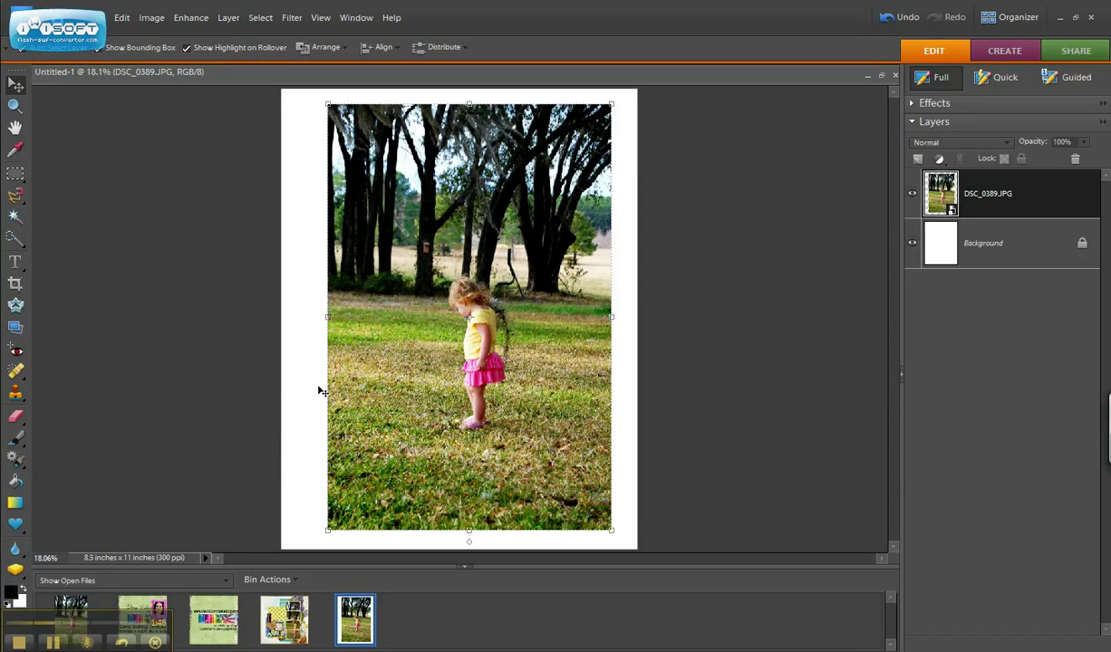
Turn the View grid on over the page, then turn it off again
left_click(322, 20)
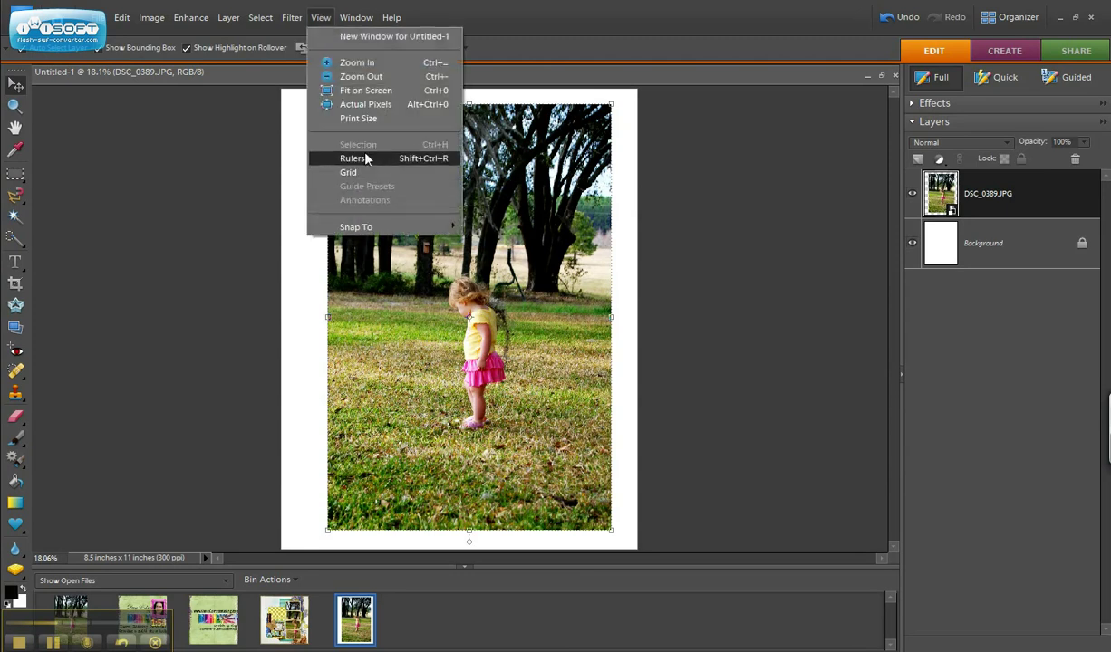
left_click(369, 174)
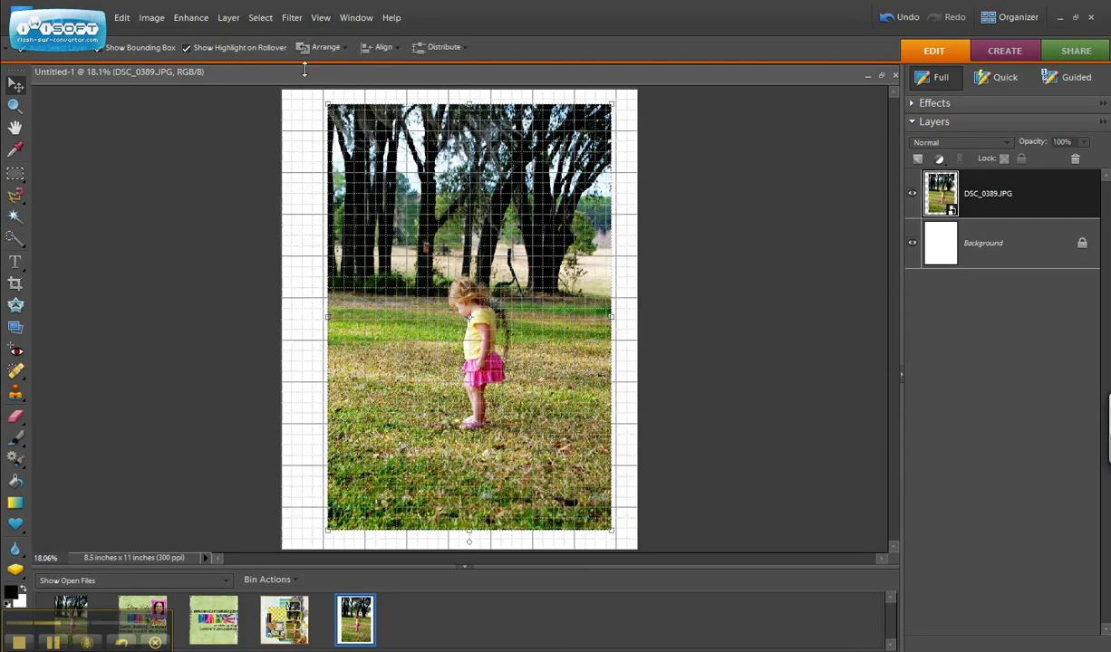
left_click(323, 19)
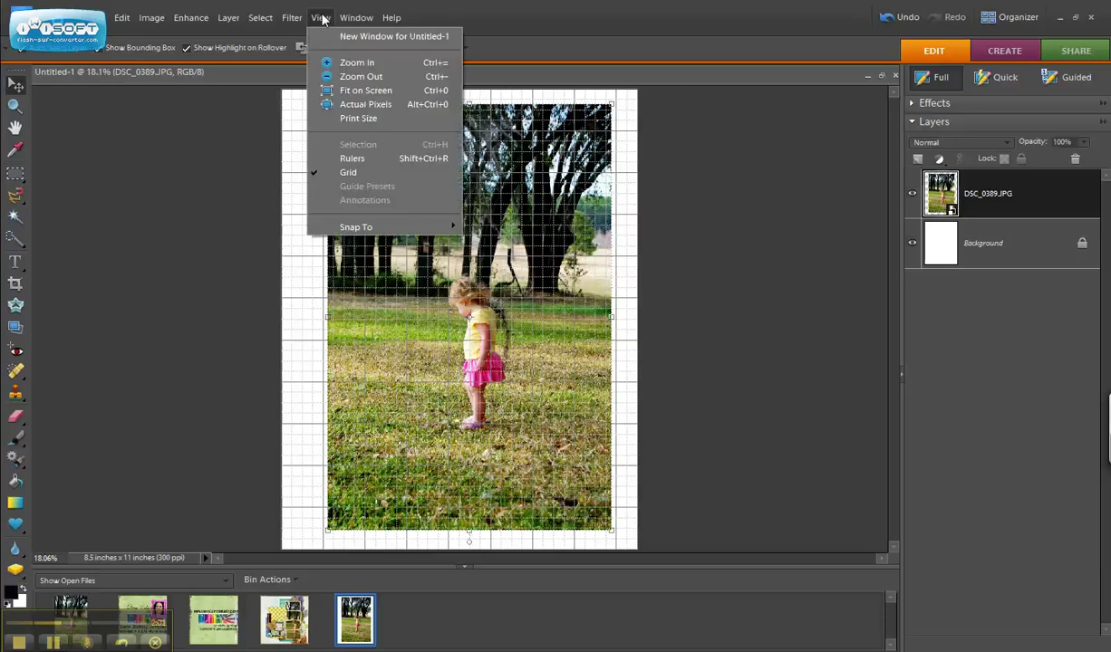
left_click(370, 174)
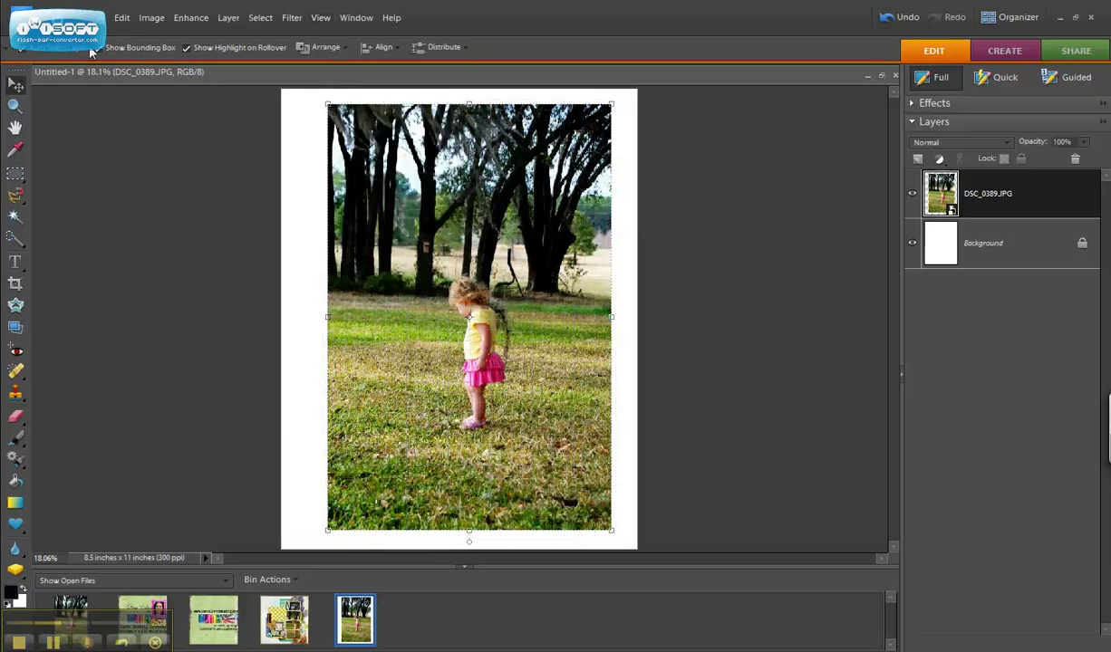
Open HollyMcCaig_2Ps_BorderEffects_19.png, then make the Untitled-1 photo canvas active again
left_click(94, 17)
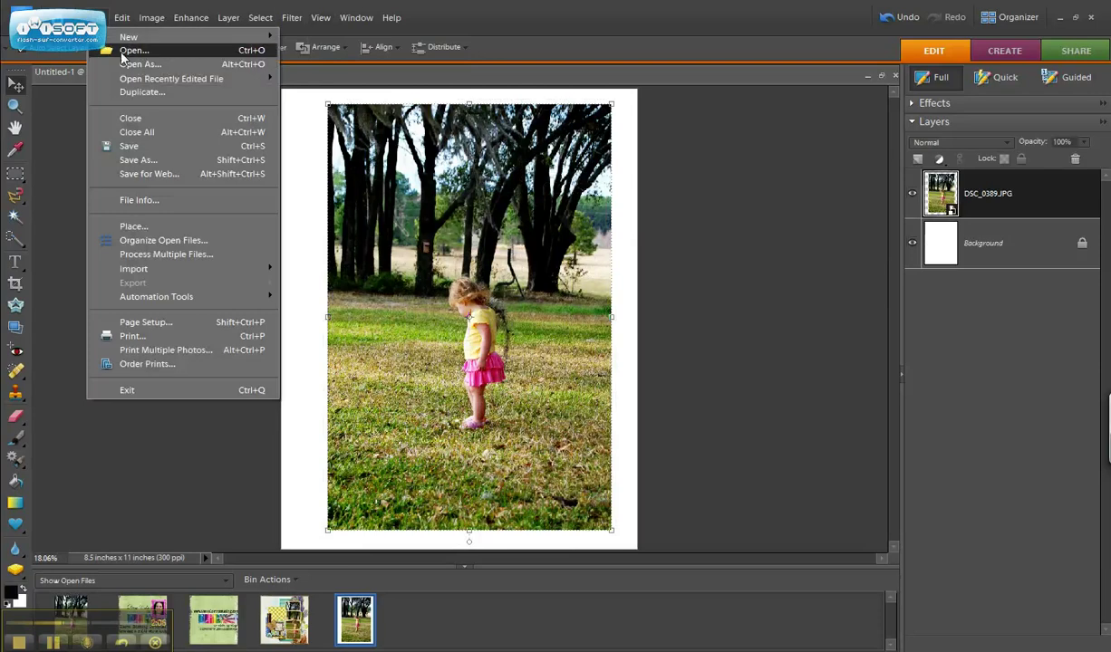
left_click(114, 49)
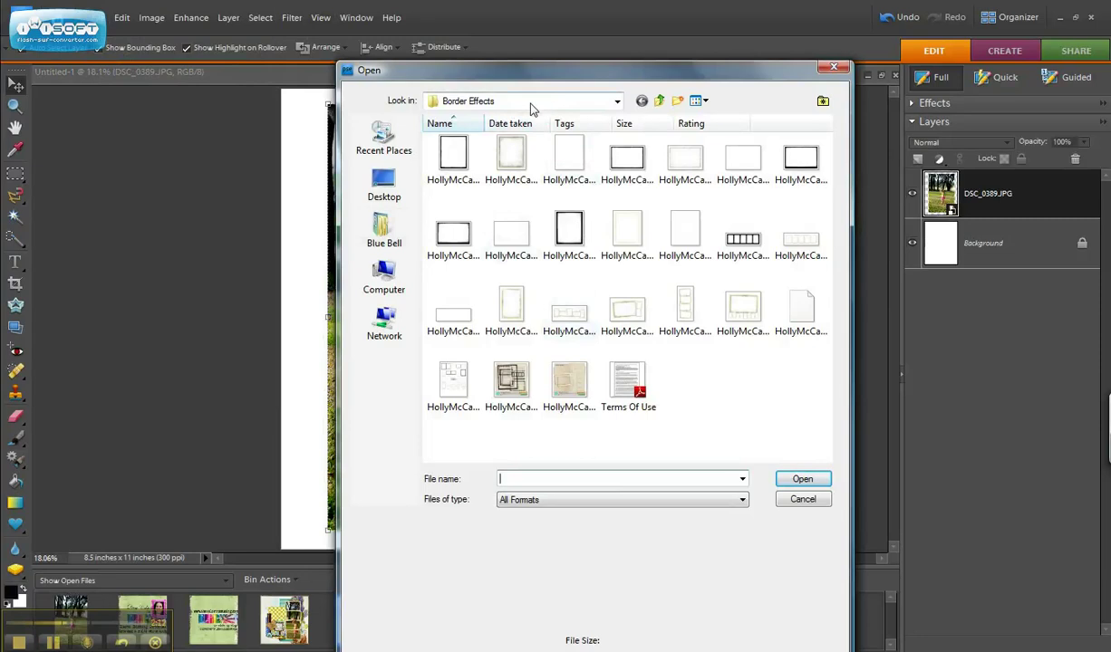
double_click(691, 307)
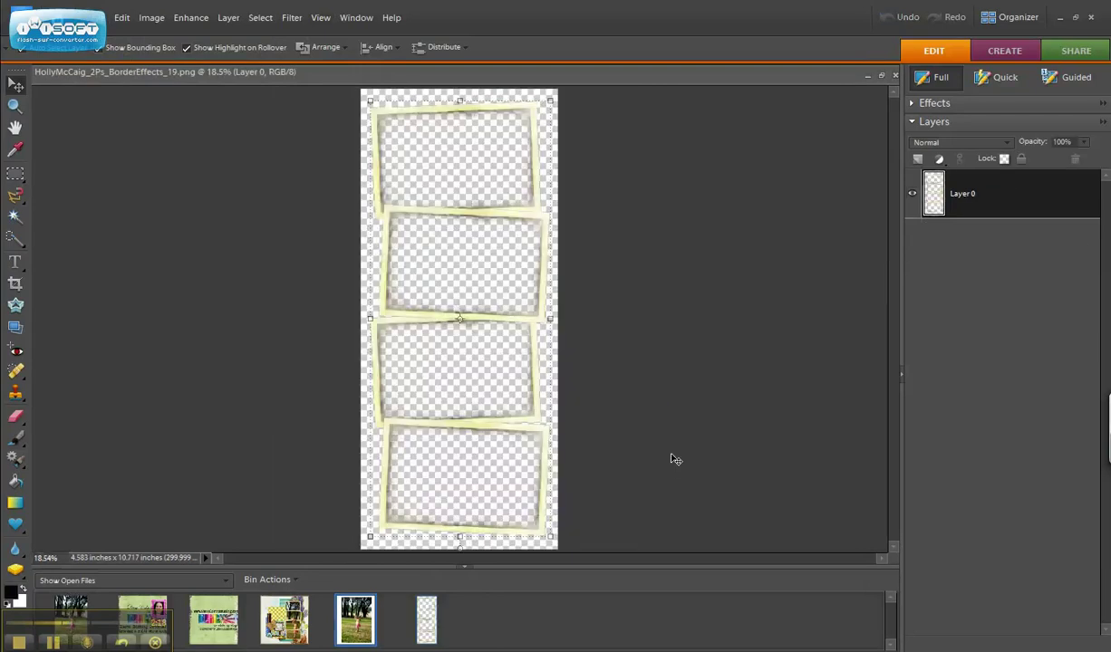
left_click(356, 628)
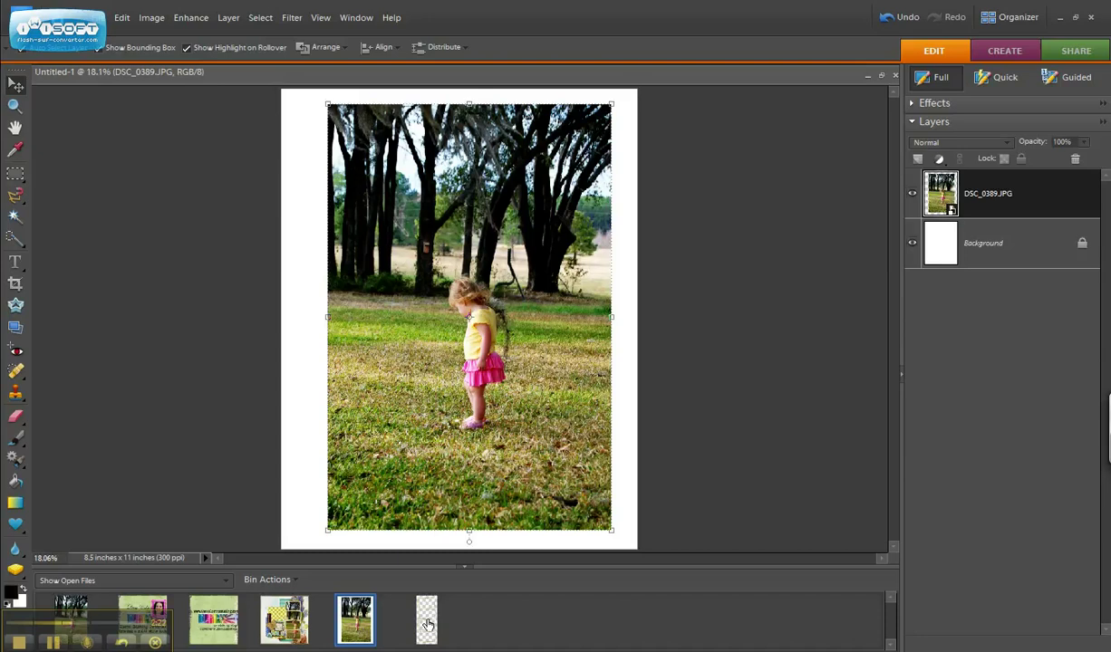
Add the four-frame border PNG as a layer, enlarge it to about 190% over the photo, and commit
left_click_drag(426, 620, 422, 417)
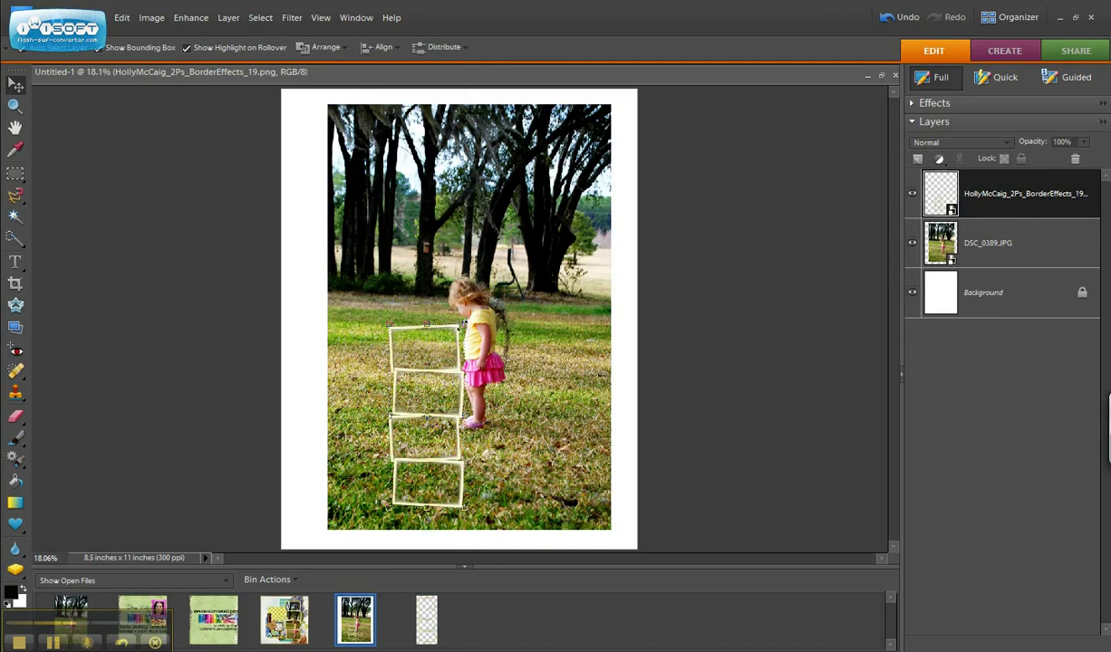
left_click(462, 331)
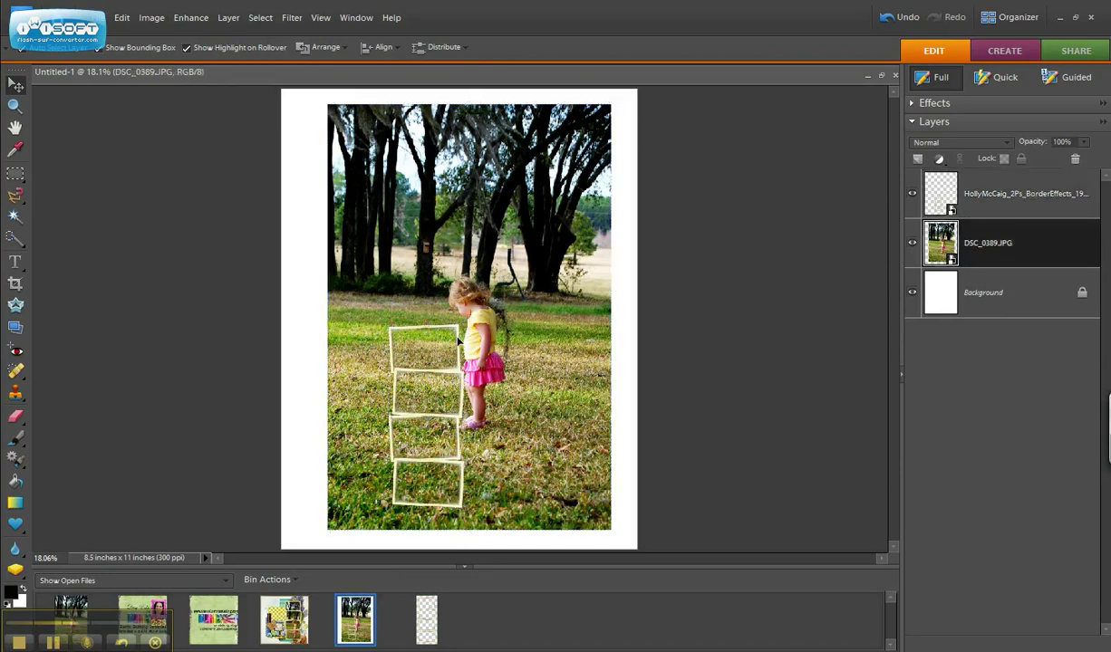
left_click_drag(444, 367, 443, 370)
left_click(443, 370)
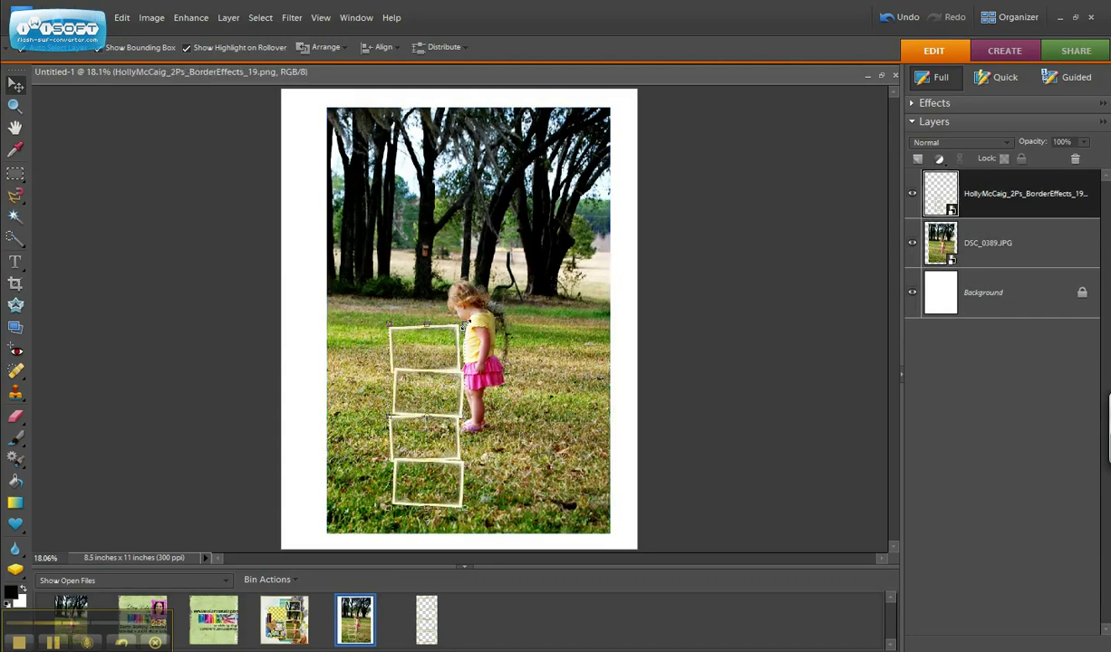
left_click_drag(444, 322, 444, 317)
left_click_drag(507, 220, 550, 107)
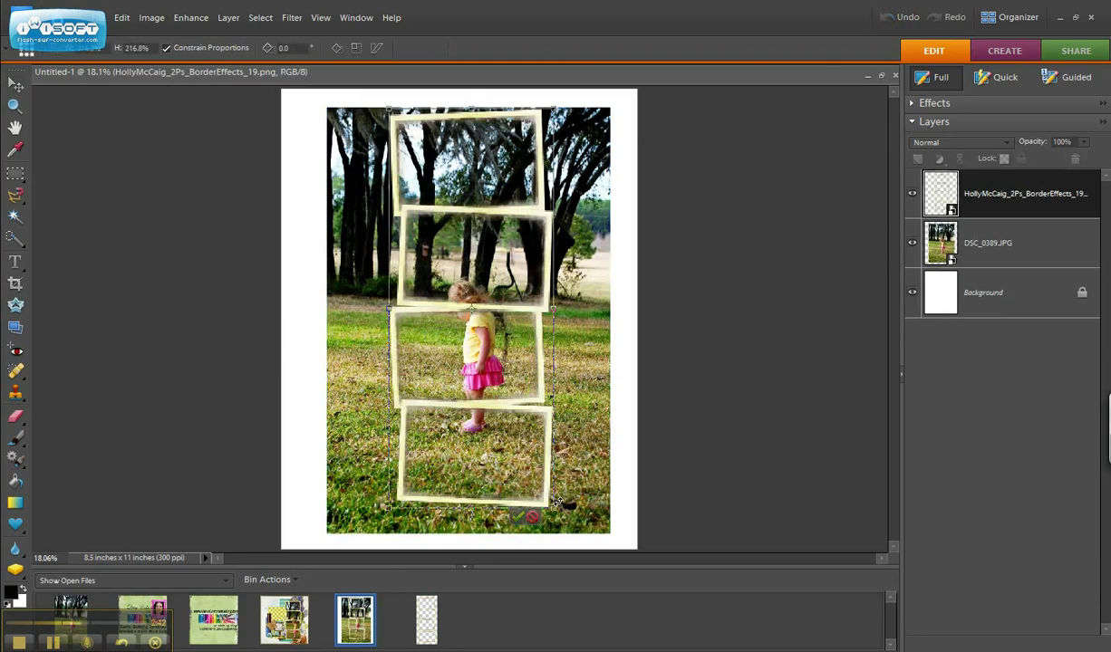
left_click_drag(552, 507, 501, 471)
left_click_drag(435, 377, 445, 402)
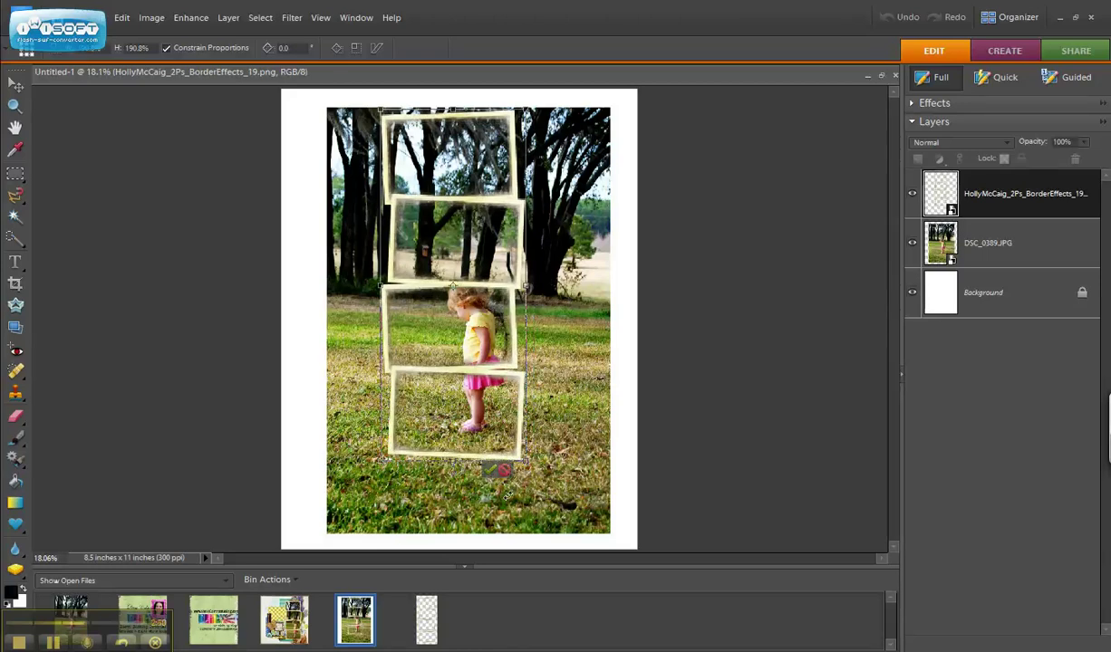
left_click(490, 471)
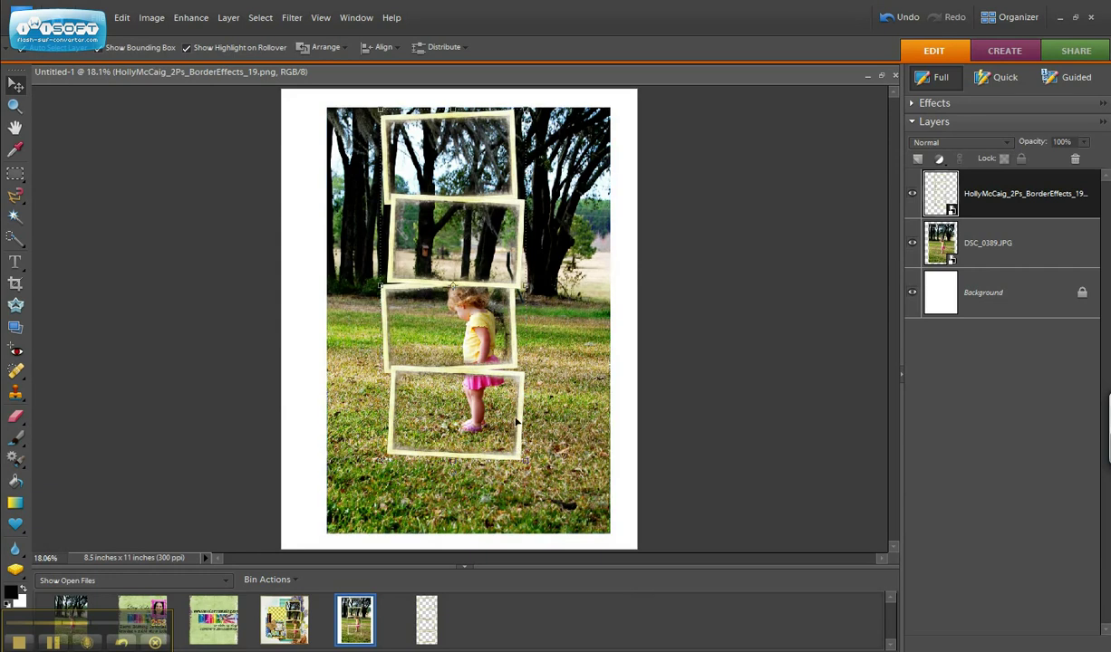
With the Eraser on the DSC_0389.JPG layer, accept simplifying that layer
left_click(16, 417)
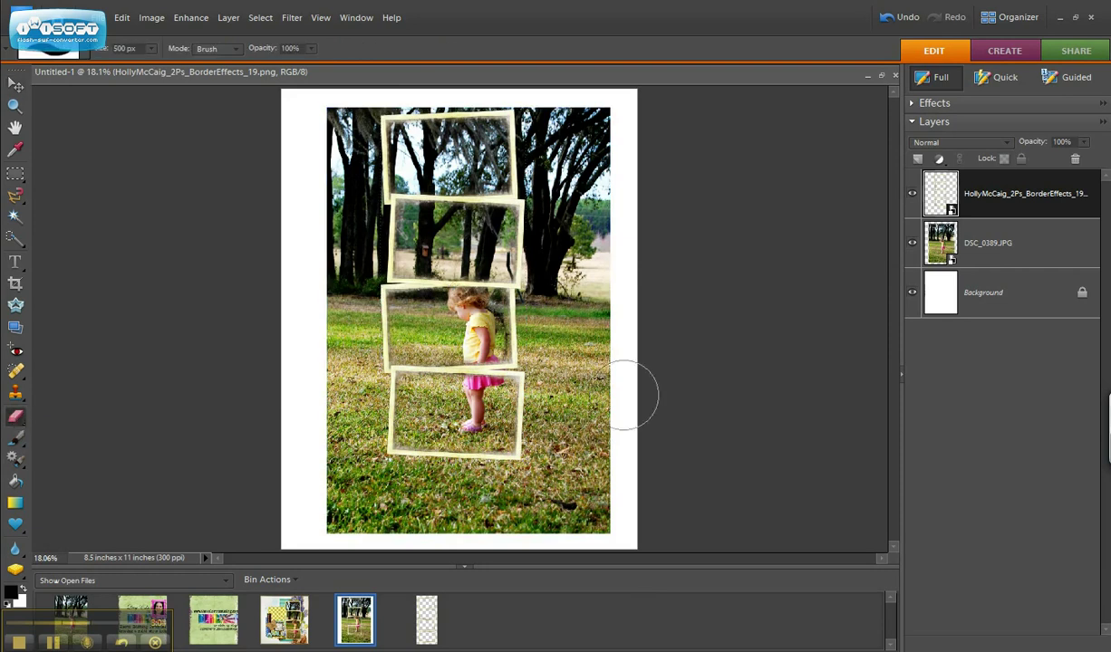
left_click(1007, 248)
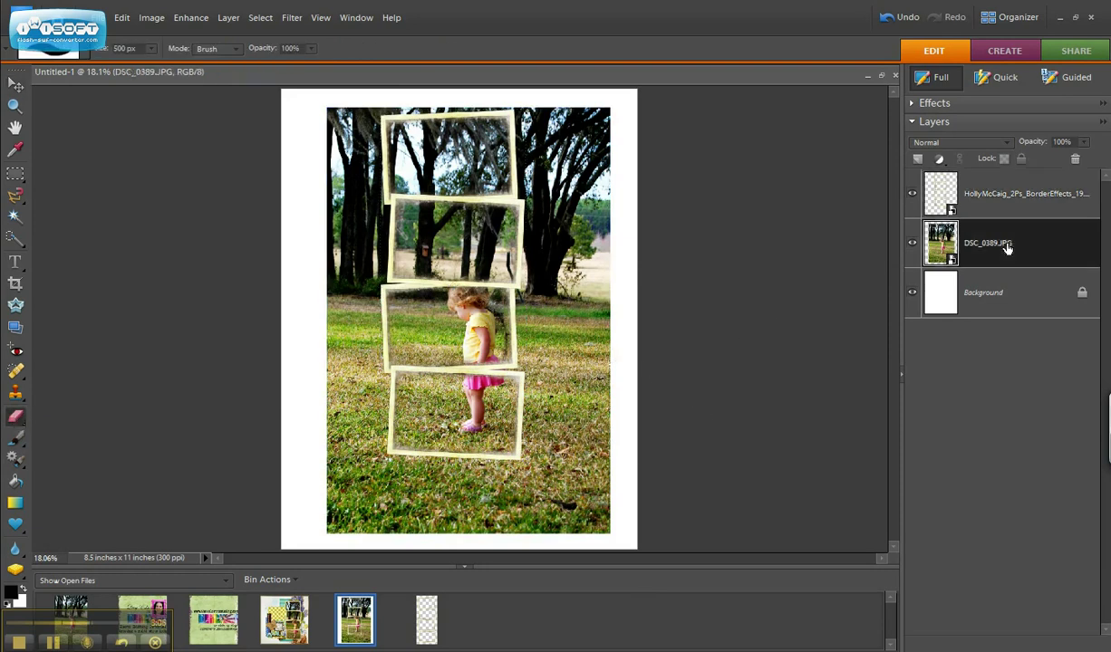
left_click(593, 133)
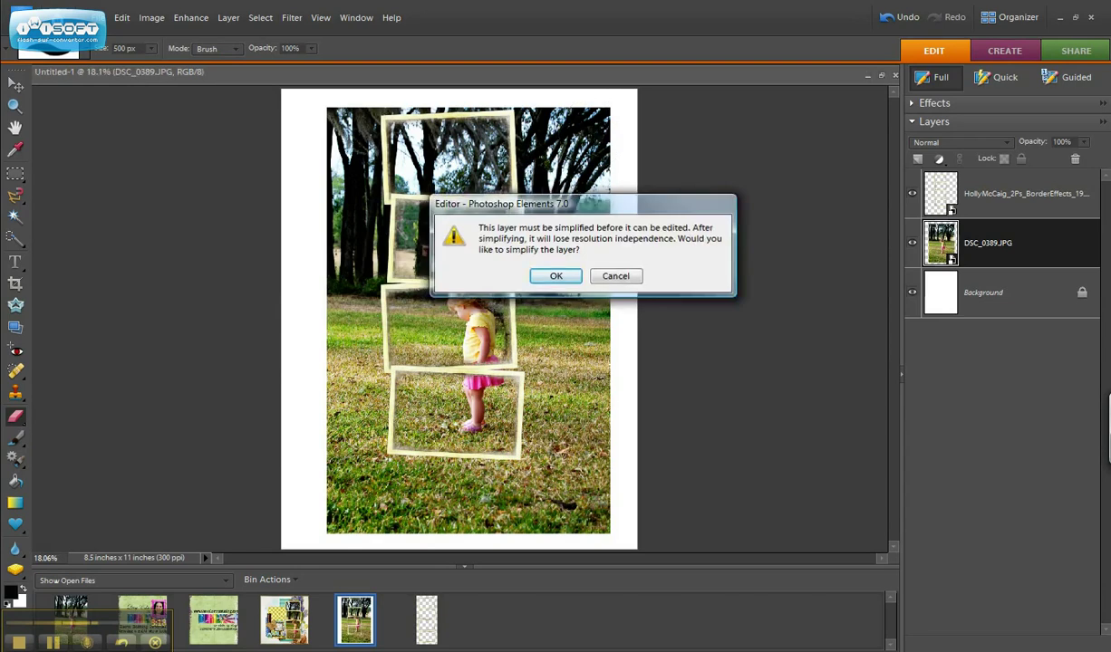
key("Return")
Erase the trees at the photo's top-right and the lower-left area around the frames
left_click(584, 126)
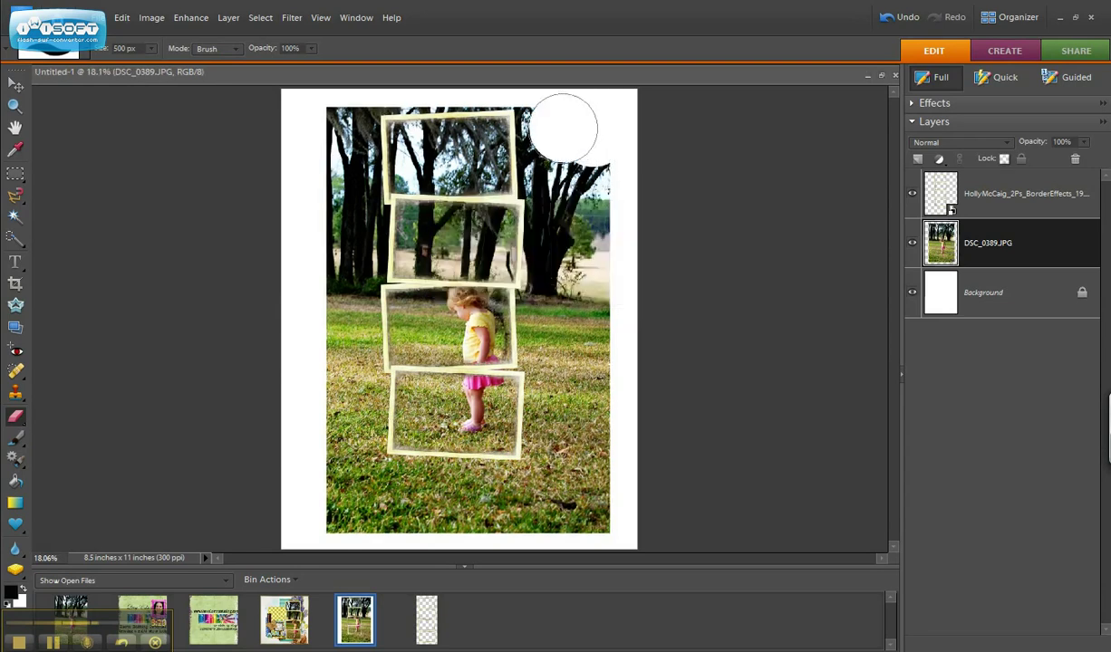
mouse_move(563, 128)
left_mouse_down()
mouse_move(603, 206)
mouse_move(545, 117)
mouse_move(561, 201)
mouse_move(555, 499)
mouse_move(595, 523)
mouse_move(598, 249)
left_mouse_up()
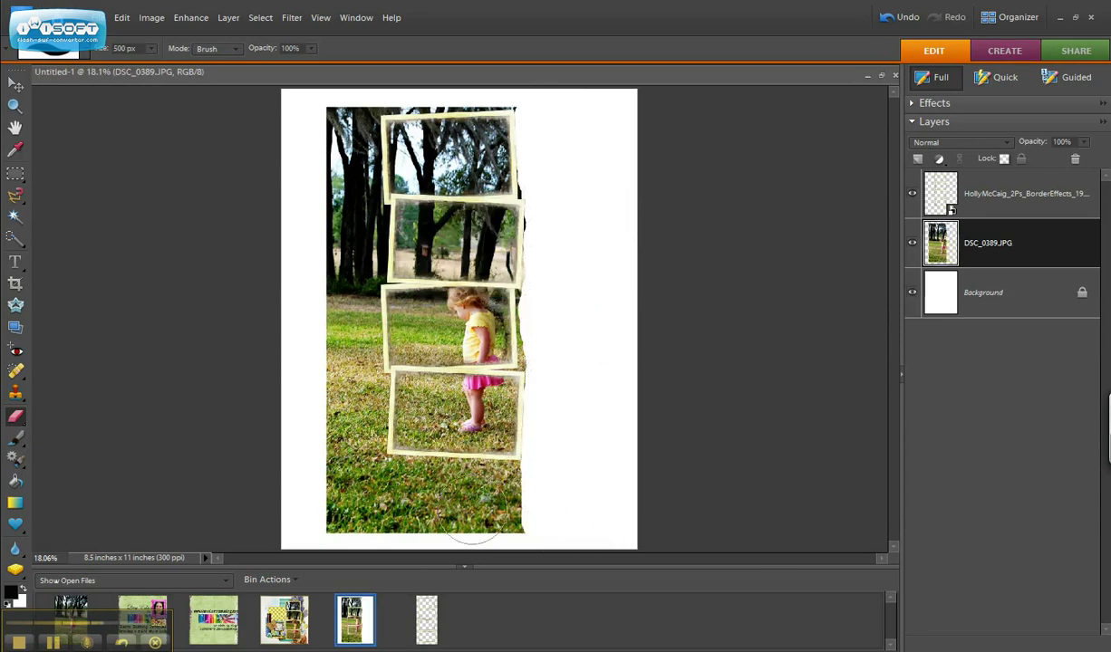
mouse_move(343, 484)
left_mouse_down()
mouse_move(528, 511)
mouse_move(313, 514)
mouse_move(351, 445)
mouse_move(337, 386)
mouse_move(336, 107)
mouse_move(312, 225)
mouse_move(337, 271)
left_mouse_up()
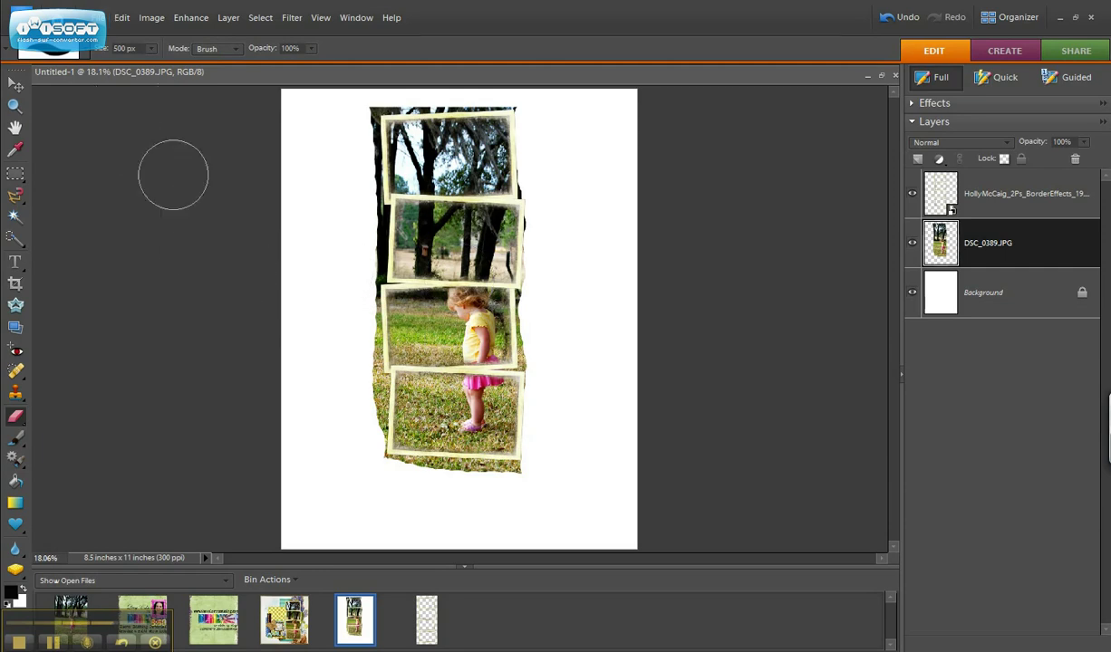
Return to the Move tool and display the finished layout DSC_0002_edited-1.jpg
left_click(14, 84)
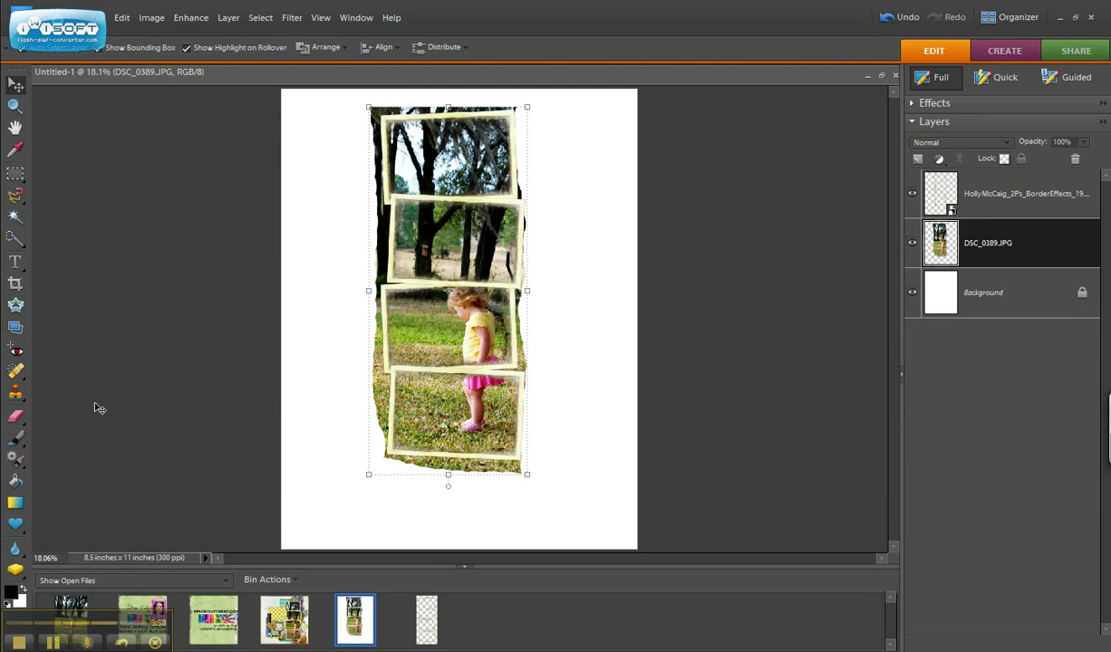
left_click(276, 625)
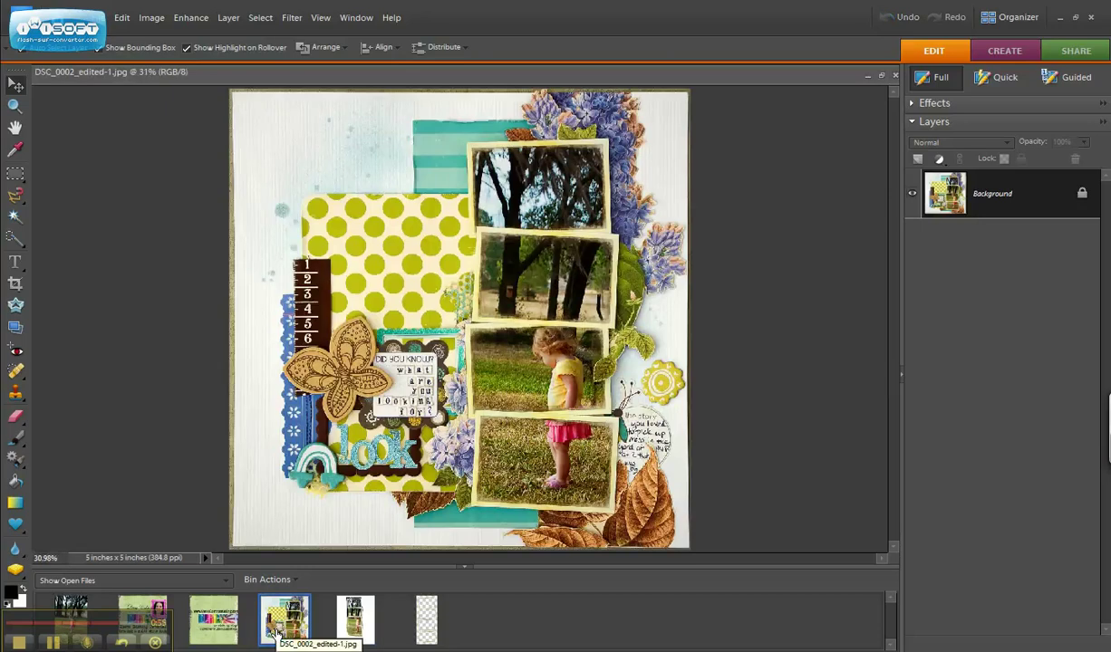
Make the green 12 x 12 in closing card TCR end.jpg the active document
left_click(198, 617)
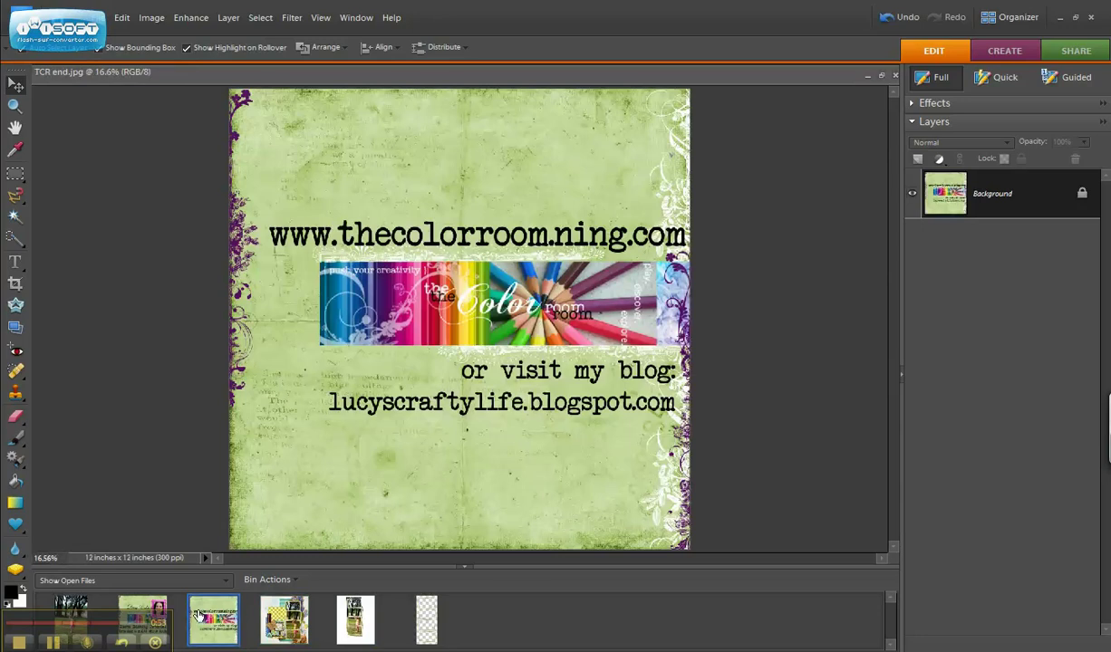